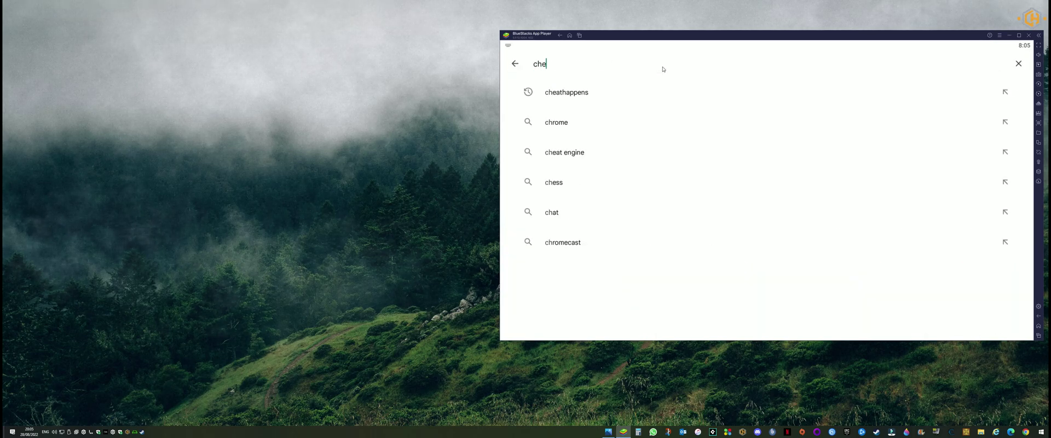
# Search Play Store for 'cheathappens', install Cheat Happens Aurora Mobile, and return to the home screen.
pyautogui.write('pens')
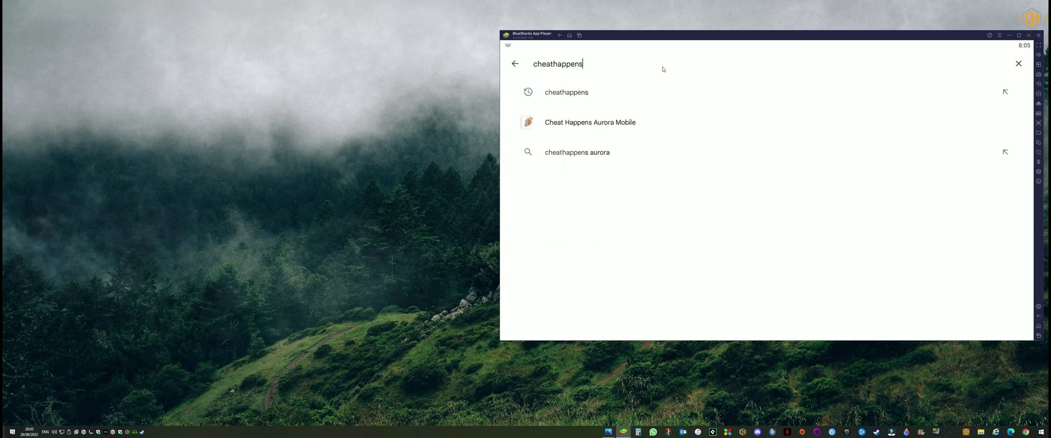
pyautogui.press('Return')
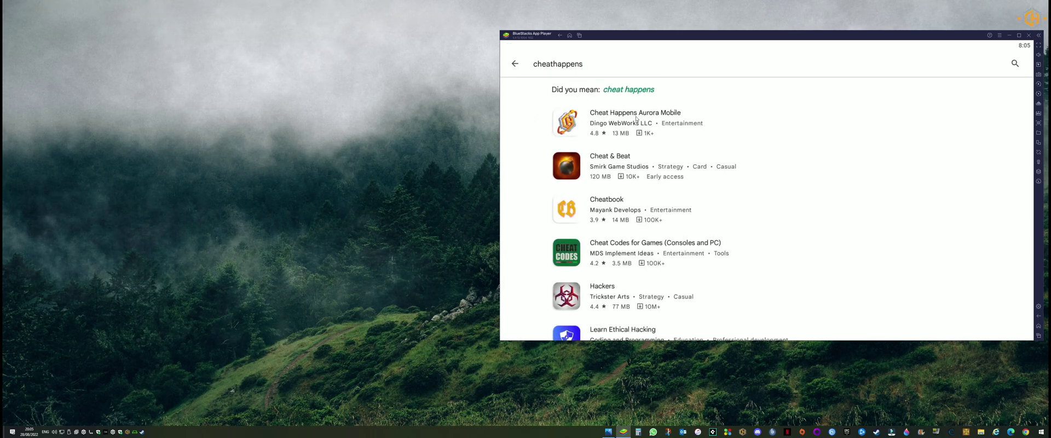
pyautogui.click(655, 114)
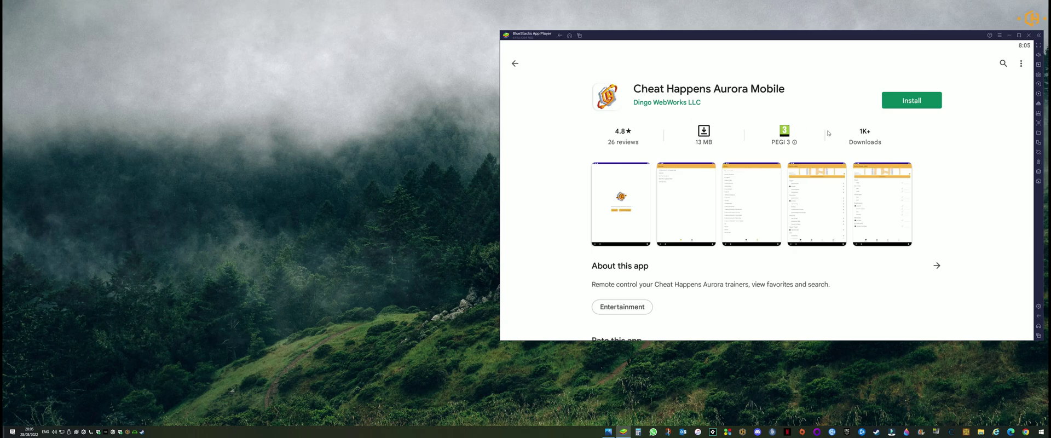
pyautogui.click(909, 101)
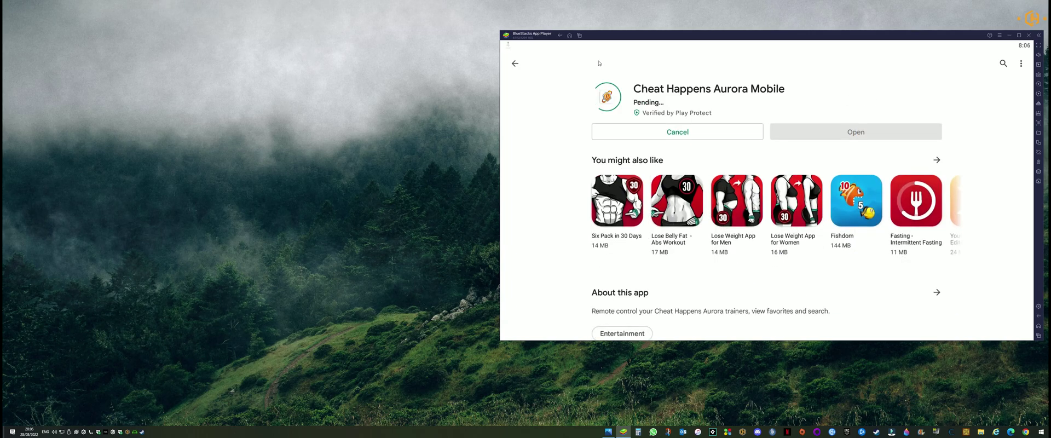
pyautogui.click(569, 35)
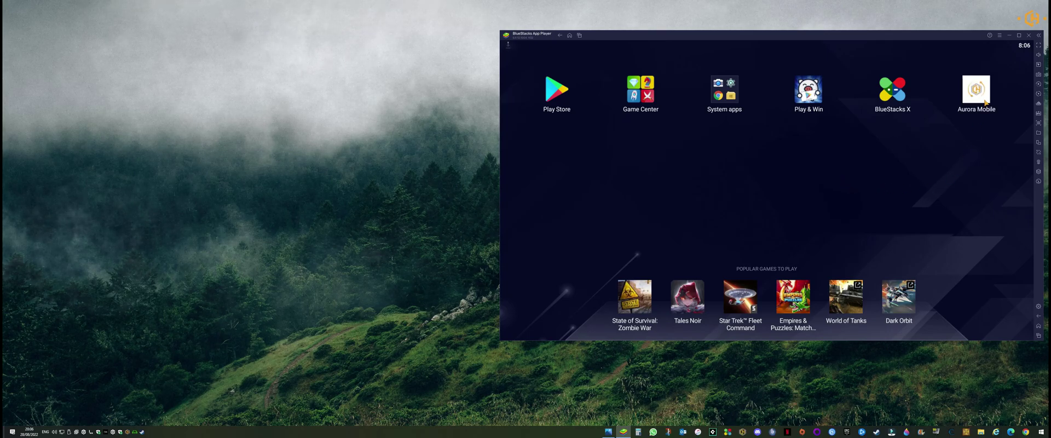
# Launch Aurora Mobile in BlueStacks and start the desktop Aurora program from the taskbar.
pyautogui.click(979, 89)
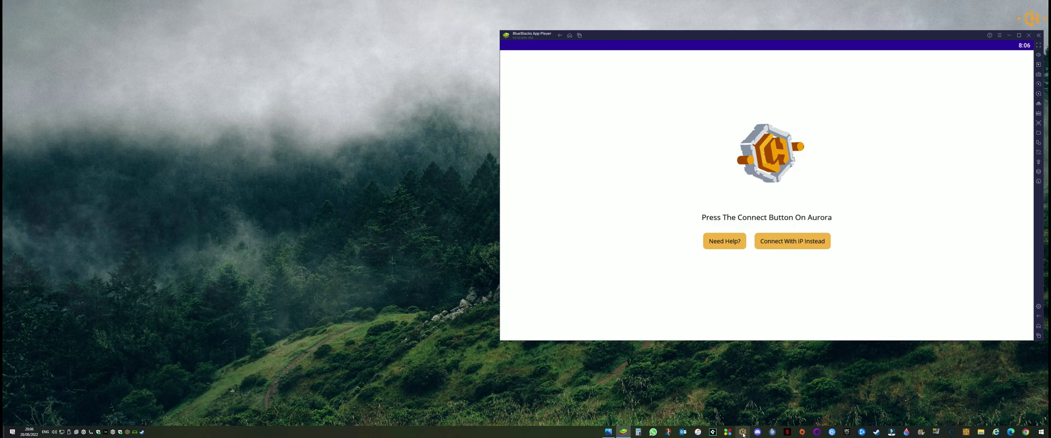
pyautogui.click(743, 432)
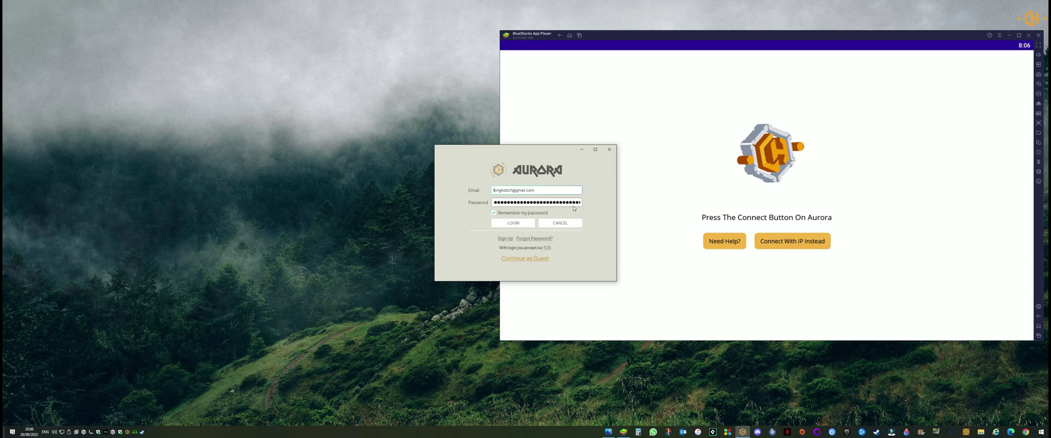
# Enter desktop Aurora via 'Continue as Guest' and let the main window load.
pyautogui.click(538, 260)
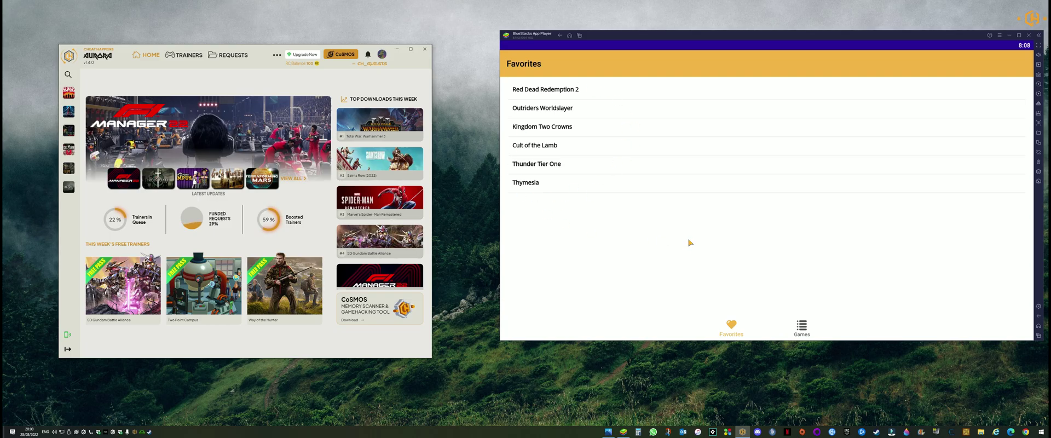
# Browse the Games list, return to Favorites, and try opening the Thymesia trainer.
pyautogui.click(802, 326)
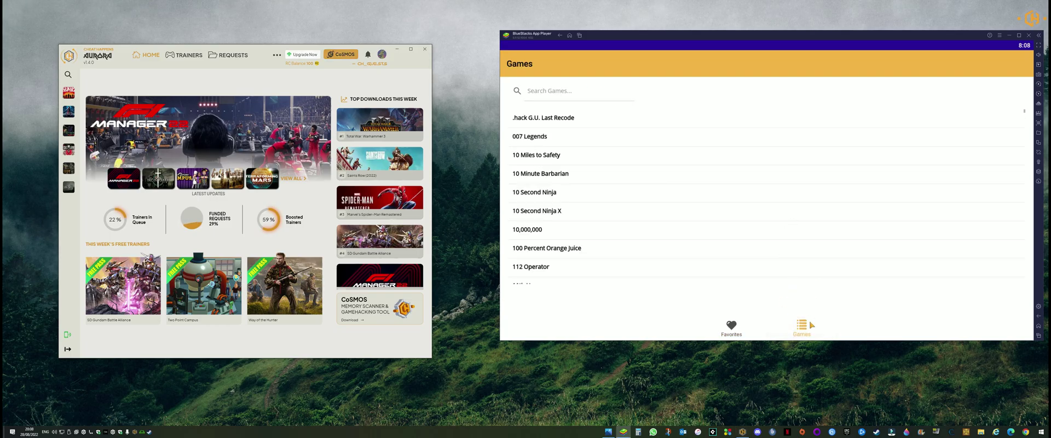
pyautogui.click(547, 91)
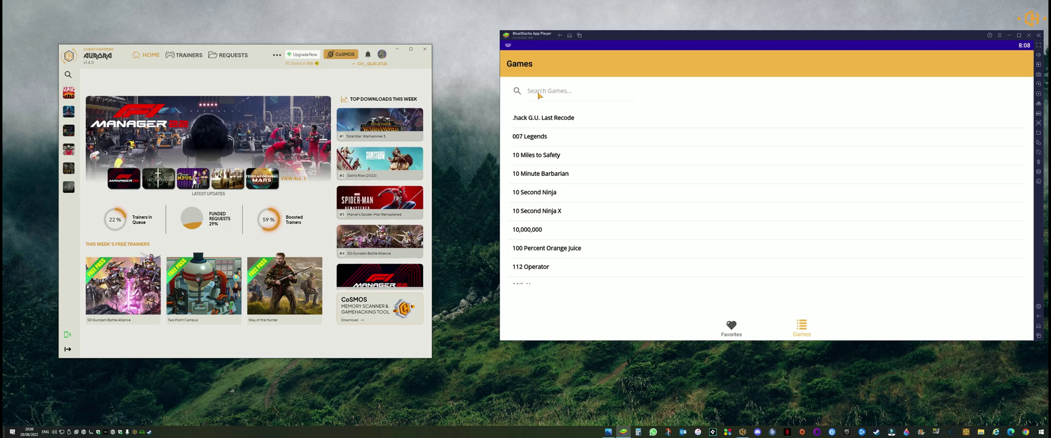
pyautogui.click(732, 328)
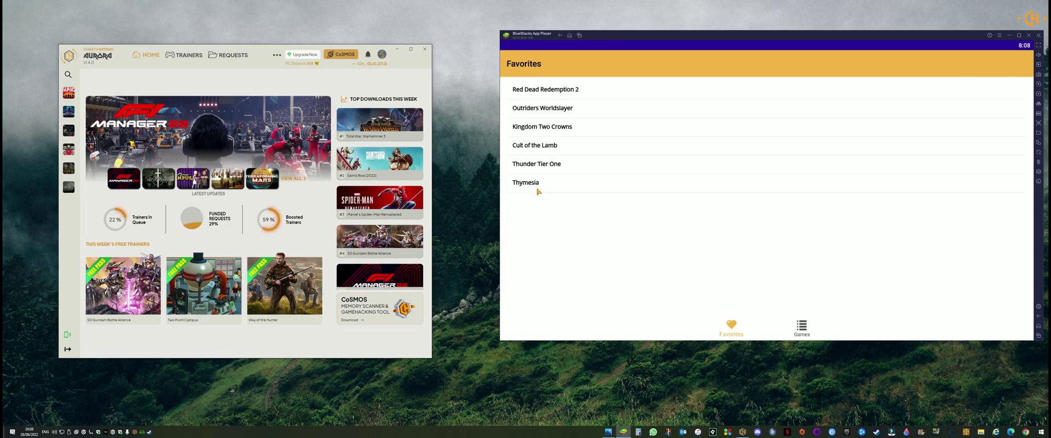
pyautogui.click(536, 187)
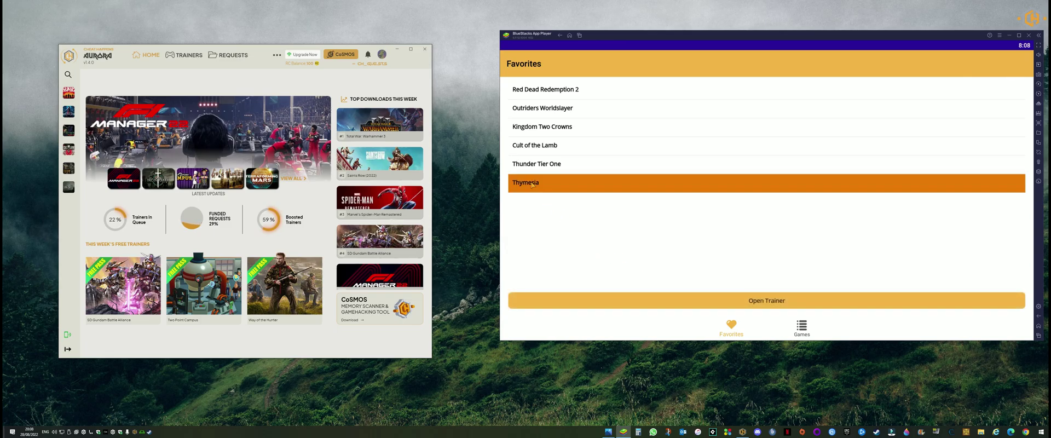
pyautogui.click(758, 302)
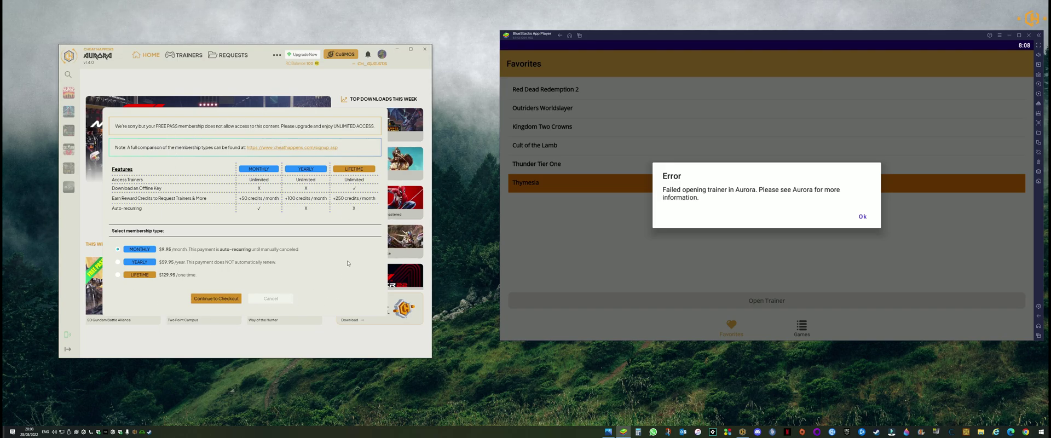
# Cancel the LIFETIME upgrade offer, close desktop Aurora, and dismiss the mobile trainer error with Ok.
pyautogui.click(118, 262)
pyautogui.click(118, 274)
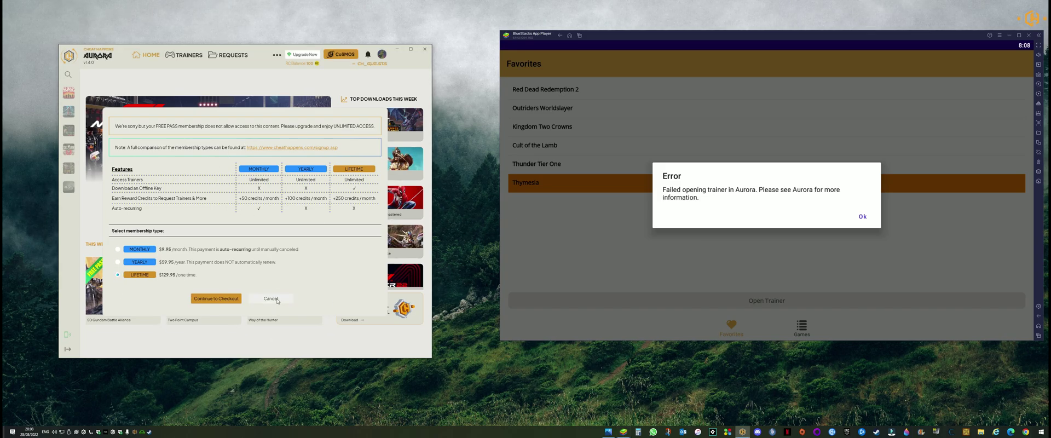
pyautogui.click(271, 299)
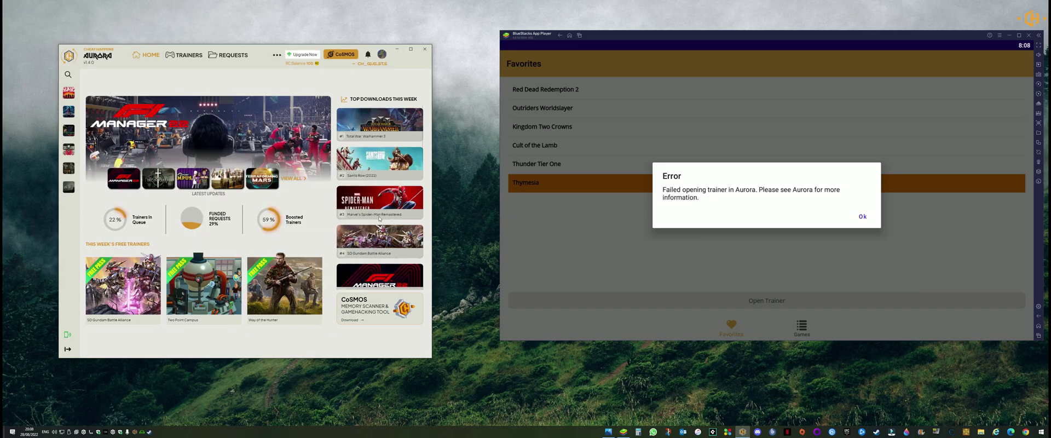
pyautogui.click(425, 50)
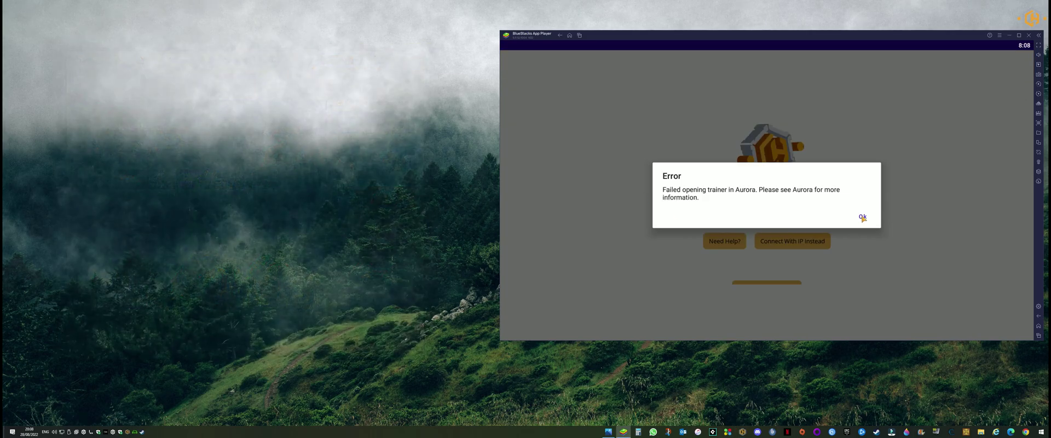
pyautogui.click(862, 218)
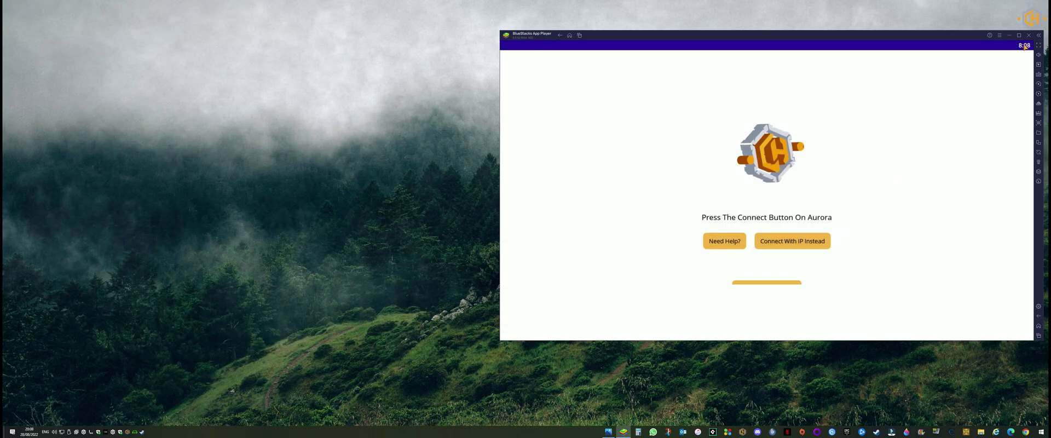
# Clear the Aurora Mobile and Play Store cards from BlueStacks' recent apps.
pyautogui.click(580, 35)
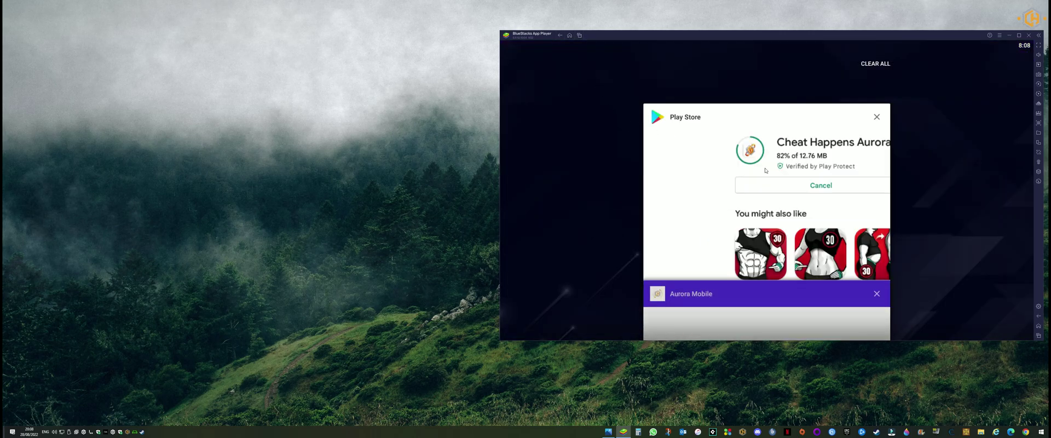
pyautogui.click(877, 294)
pyautogui.click(877, 133)
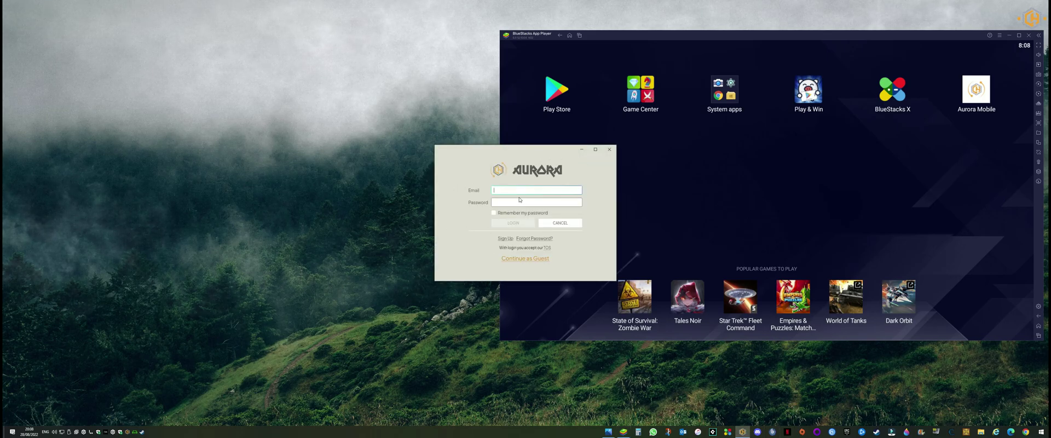
# Log in to desktop Aurora with the account e-mail and pasted password.
pyautogui.click(508, 201)
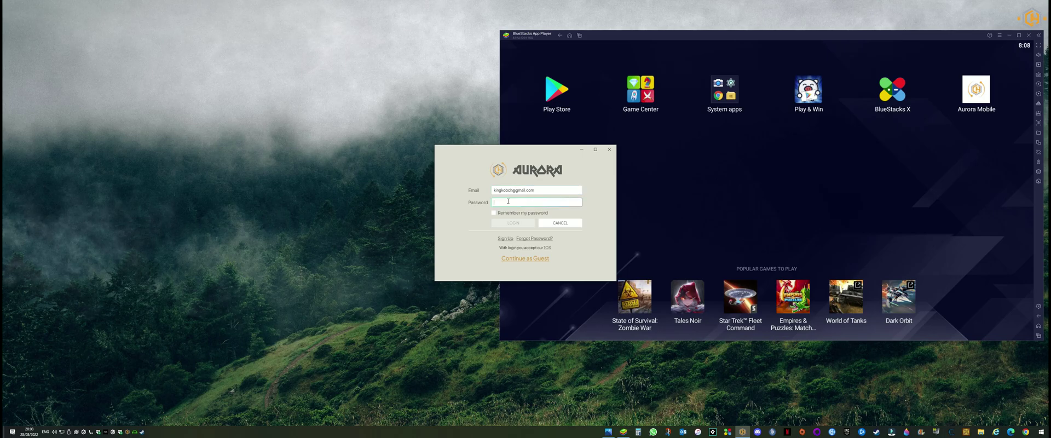
pyautogui.hotkey('ctrl', 'v')
pyautogui.click(514, 223)
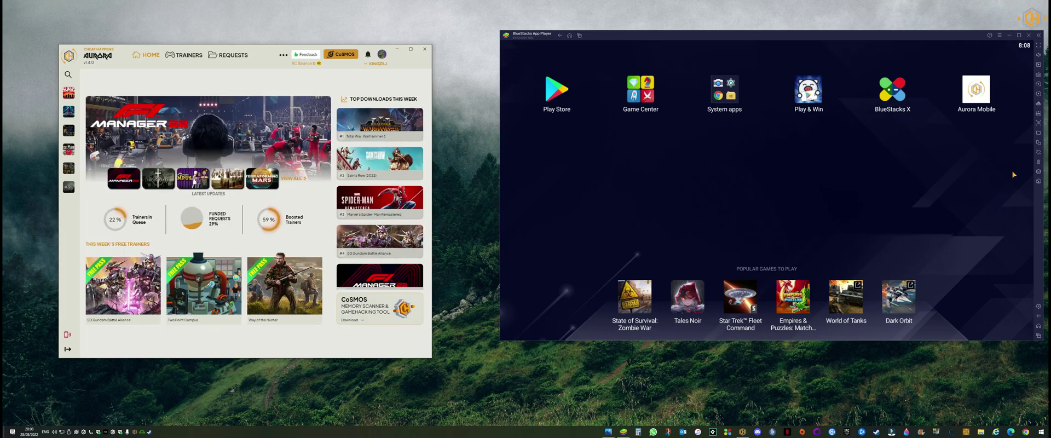
# Relaunch Aurora Mobile, dismiss the connected notice, and open the Thymesia trainer from Favorites.
pyautogui.click(979, 87)
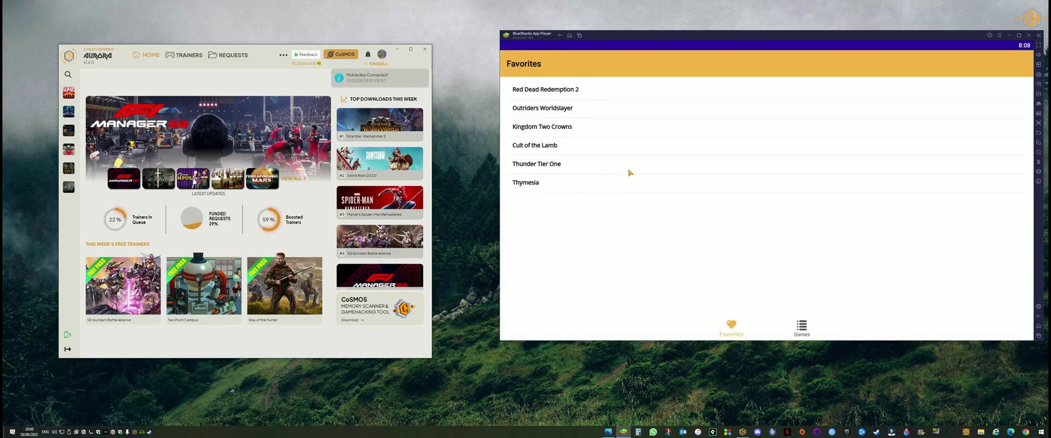
pyautogui.click(422, 79)
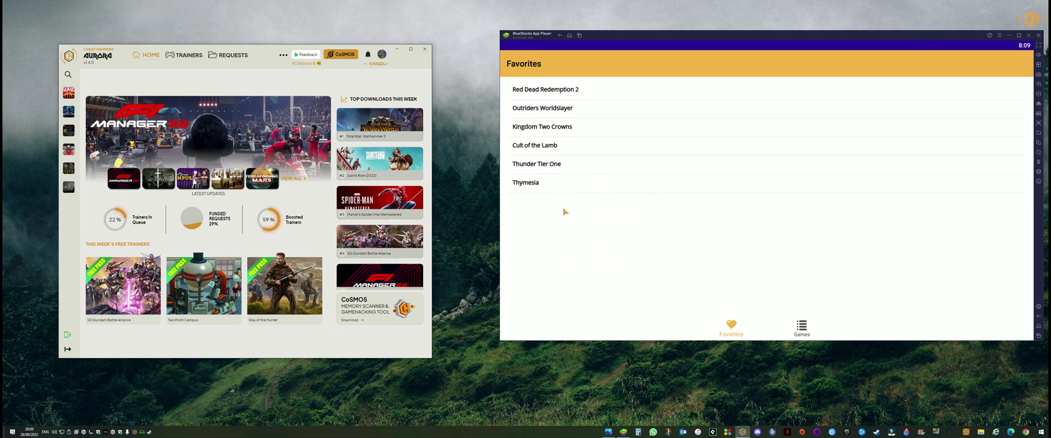
pyautogui.click(532, 183)
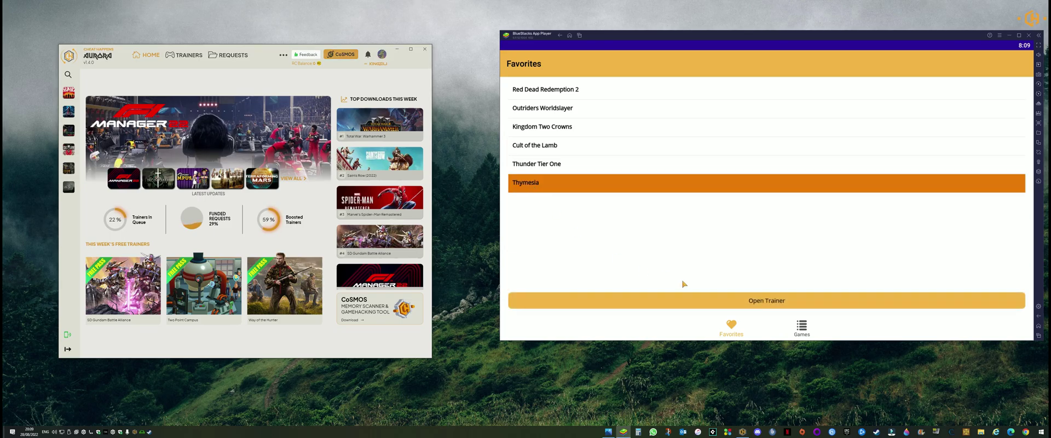
pyautogui.click(529, 305)
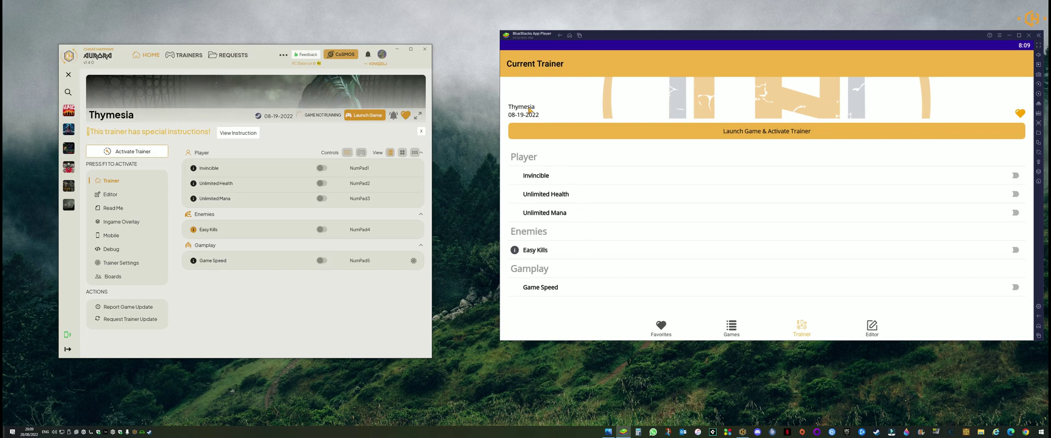
# Minimize desktop Aurora and choose Launch Game & Activate Trainer for Thymesia.
pyautogui.click(397, 49)
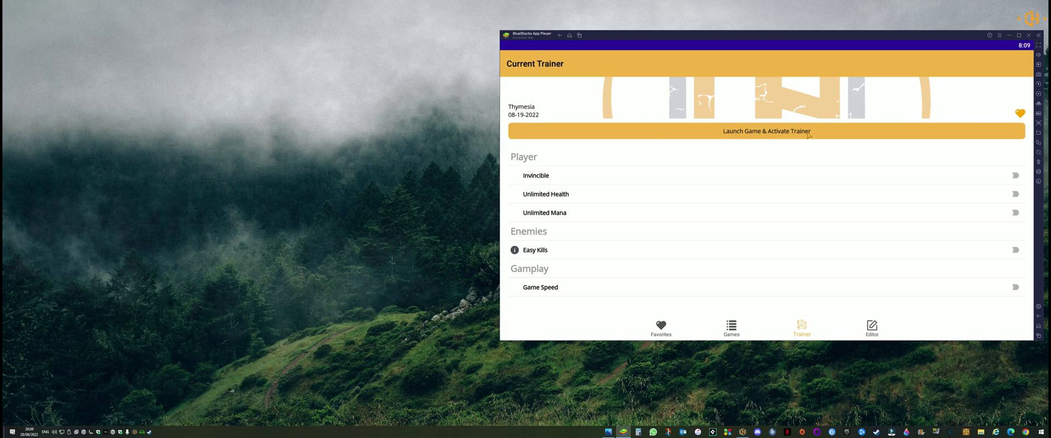
pyautogui.click(747, 134)
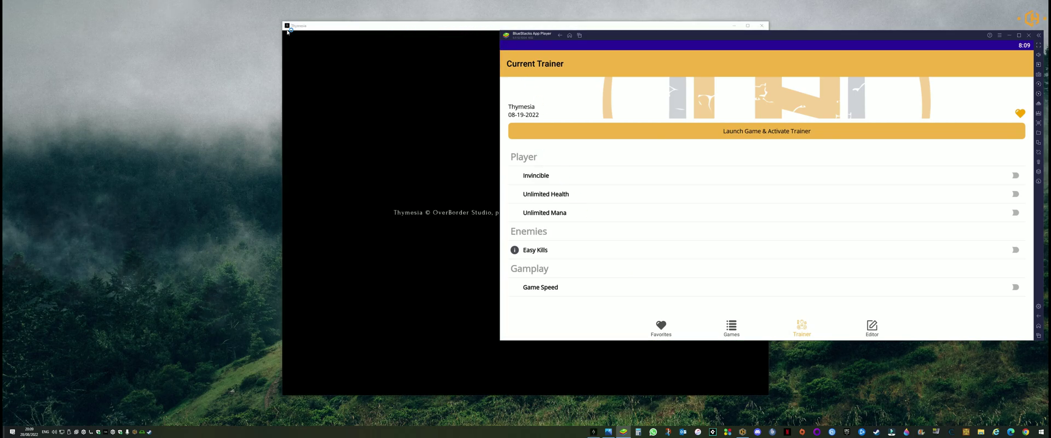
# Move the Thymesia window left, pass the title screen, and choose Continue Game.
pyautogui.moveTo(224, 24); pyautogui.dragTo(214, 20)
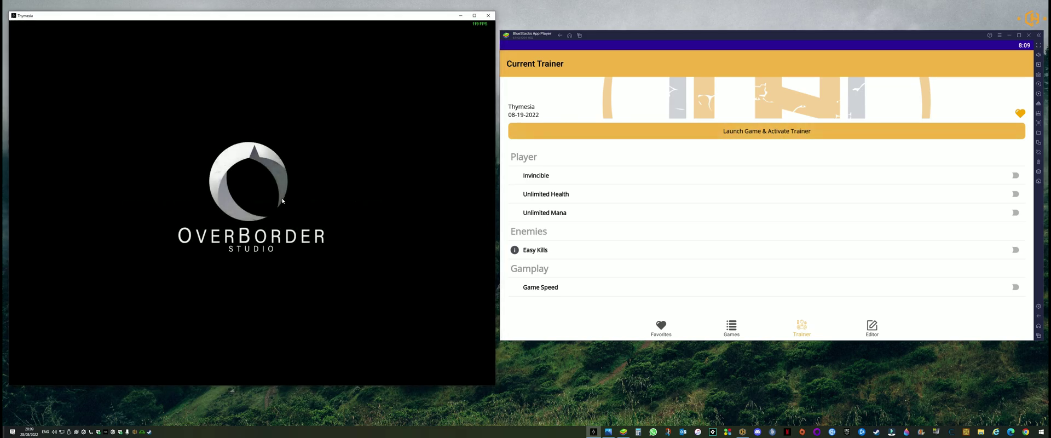
pyautogui.click(660, 149)
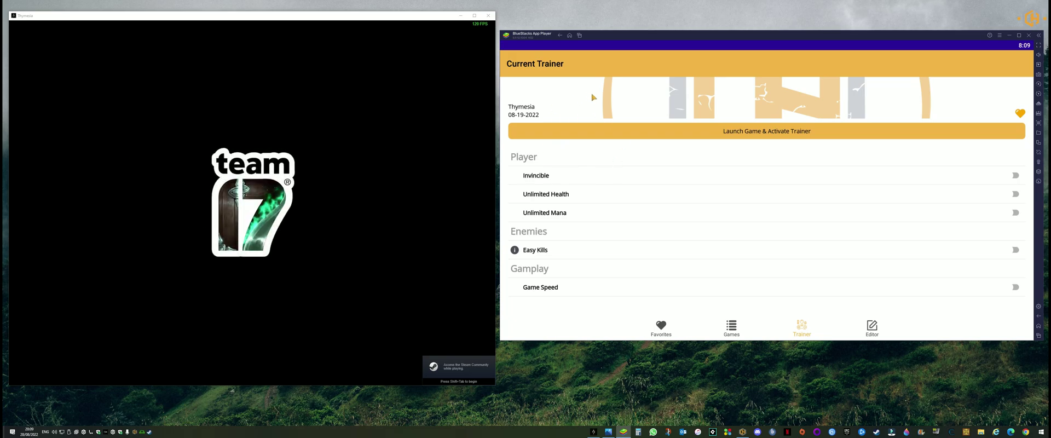
pyautogui.hotkey('alt', 'Tab')
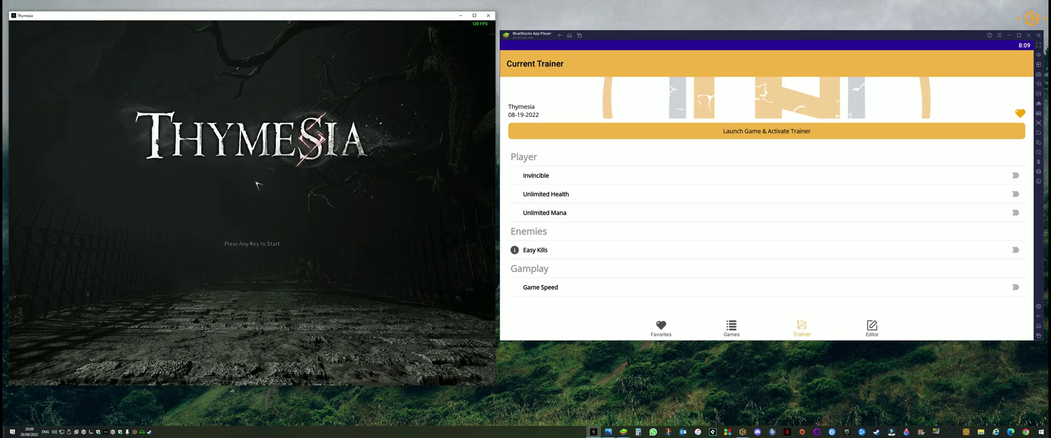
pyautogui.click(258, 241)
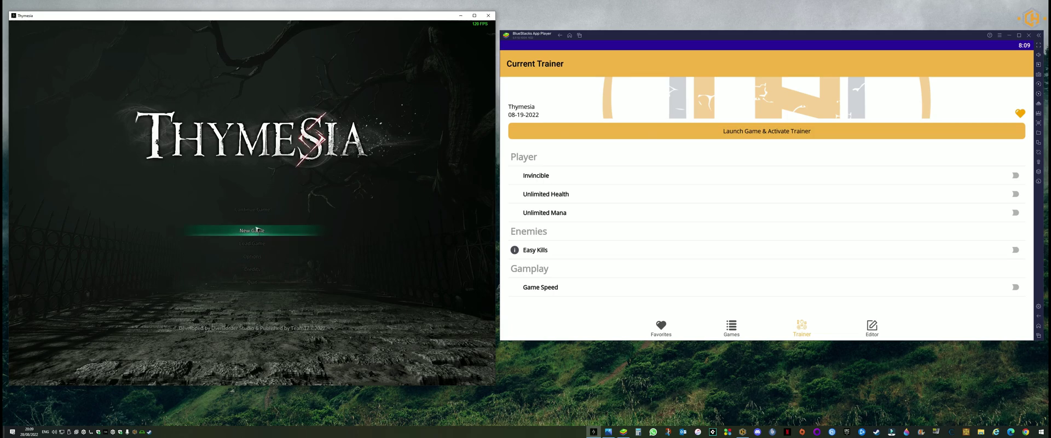
pyautogui.click(257, 214)
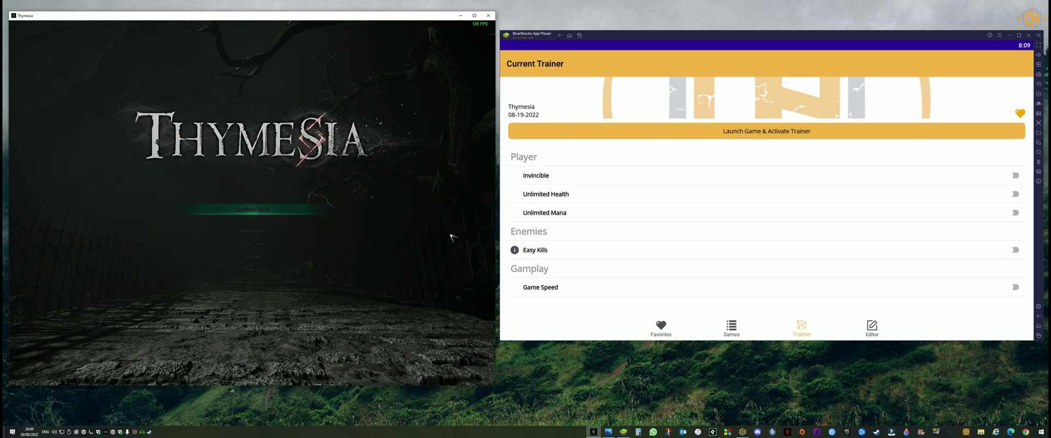
pyautogui.click(622, 37)
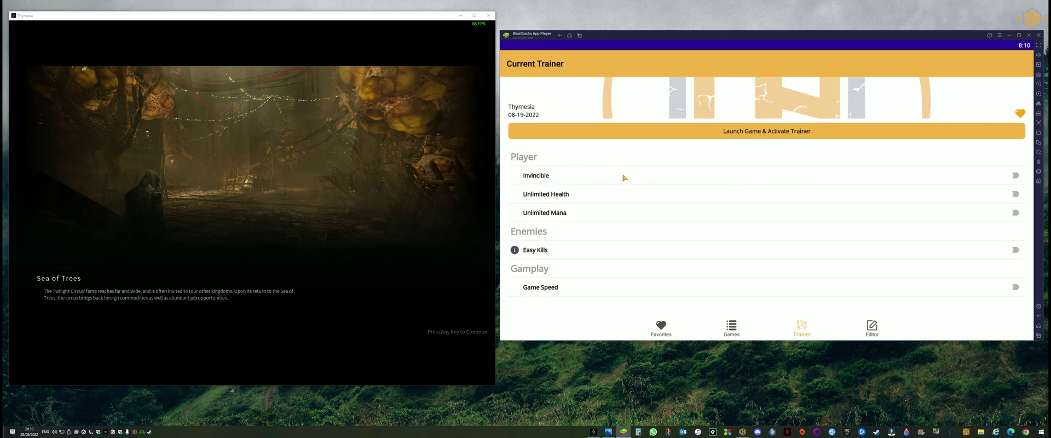
# Start playing in the Sea of Trees and switch on the Invincible cheat in the mobile trainer.
pyautogui.click(359, 160)
pyautogui.press('space')
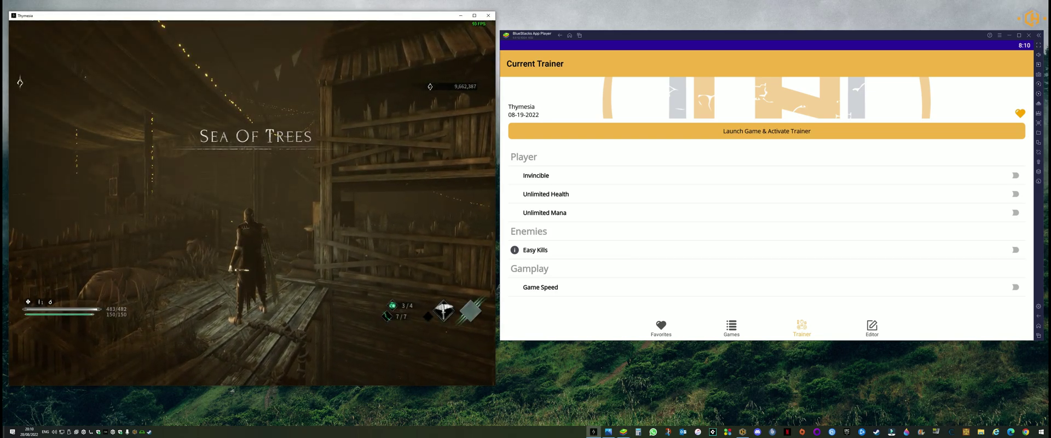
pyautogui.hotkey('alt', 'Tab')
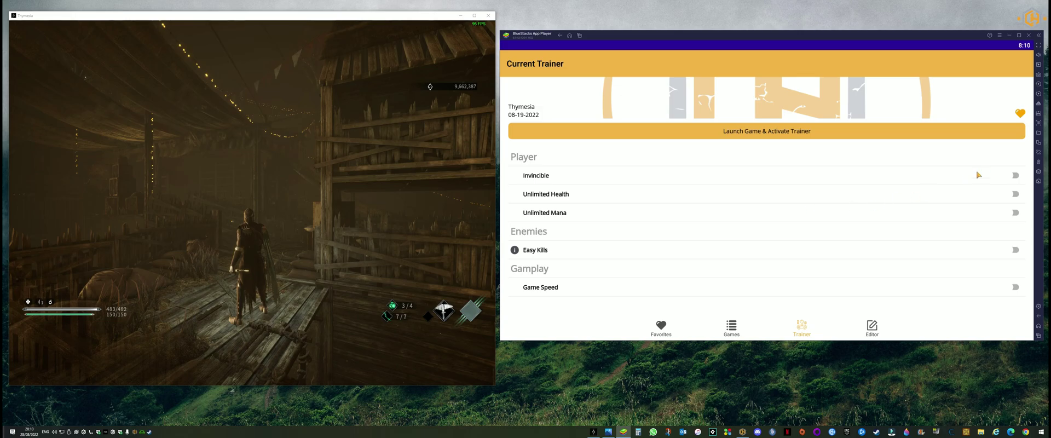
pyautogui.click(1016, 176)
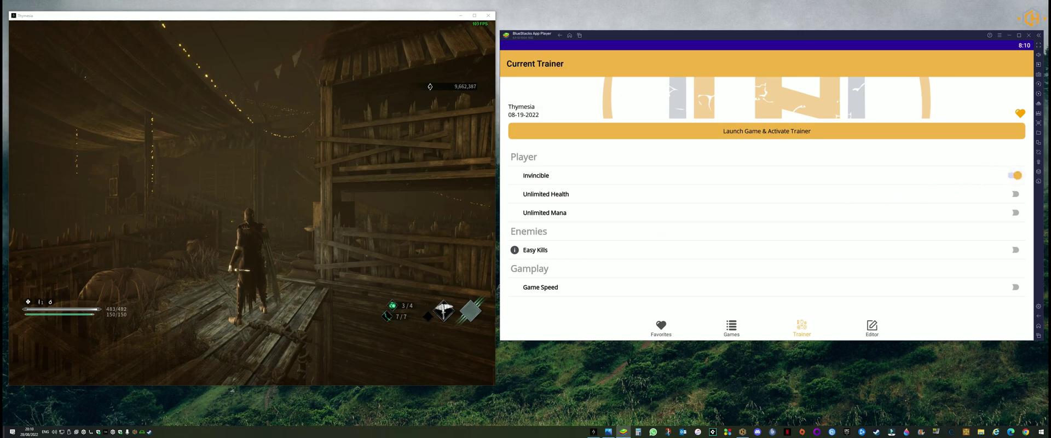
pyautogui.hotkey('alt', 'Tab')
# Run the character along the walkway onto the straw floor toward the enemies.
pyautogui.press('w')
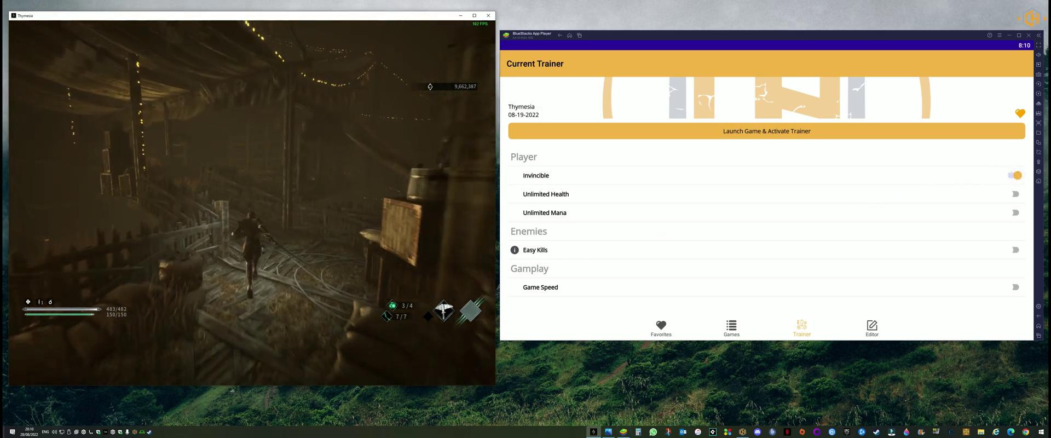
pyautogui.press('w')
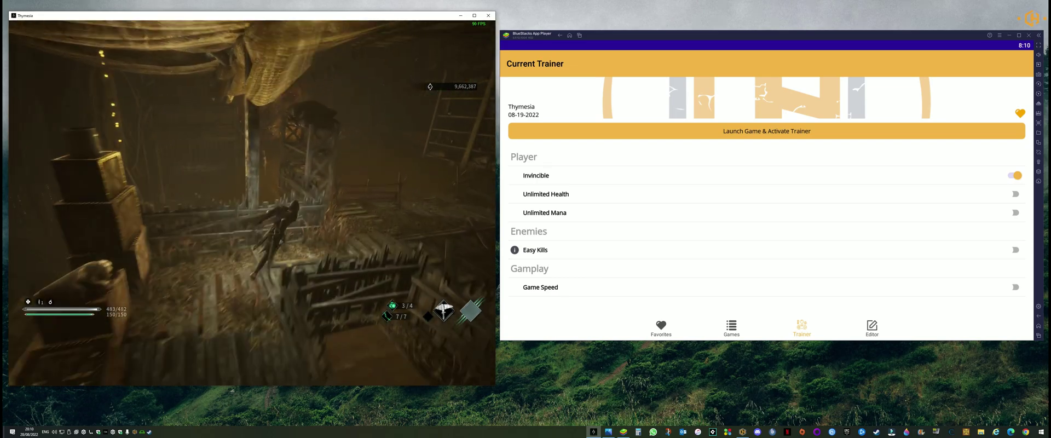
pyautogui.press('w')
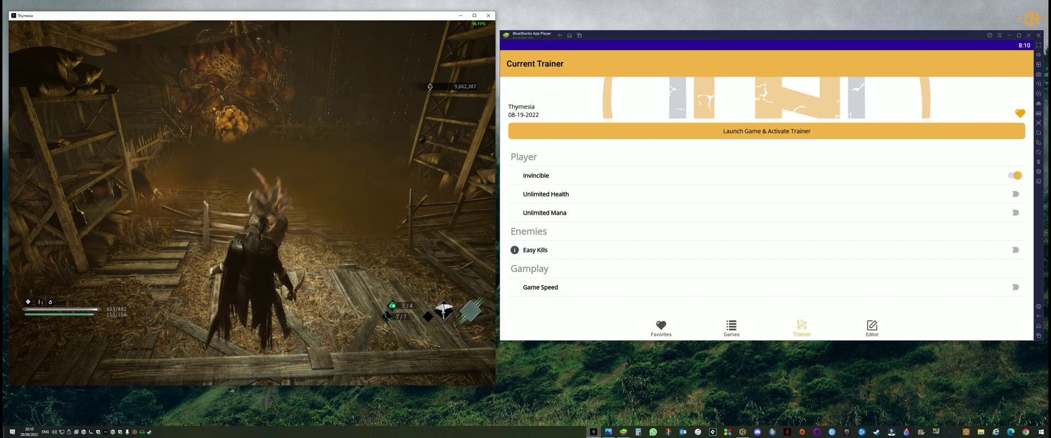
pyautogui.press('w')
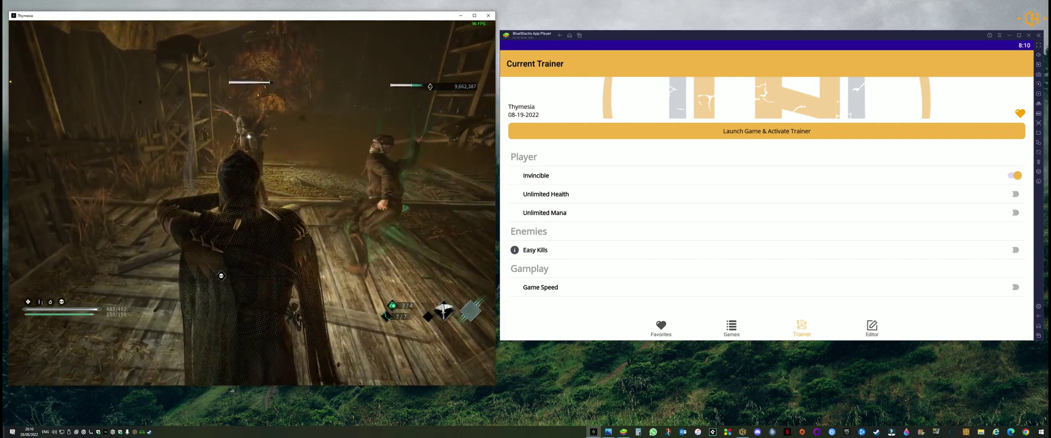
pyautogui.hotkey('alt', 'Tab')
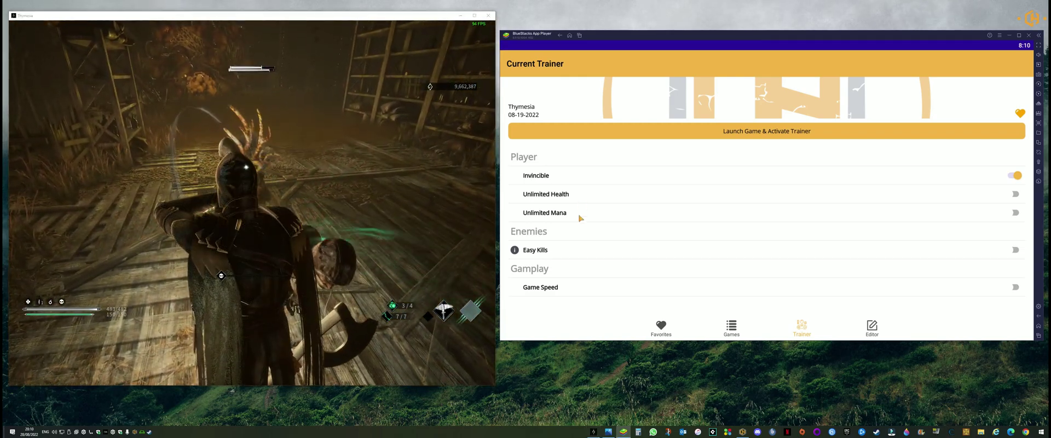
# Toggle on Easy Kills in the Thymesia trainer and return to the game.
pyautogui.click(1016, 251)
pyautogui.hotkey('alt', 'Tab')
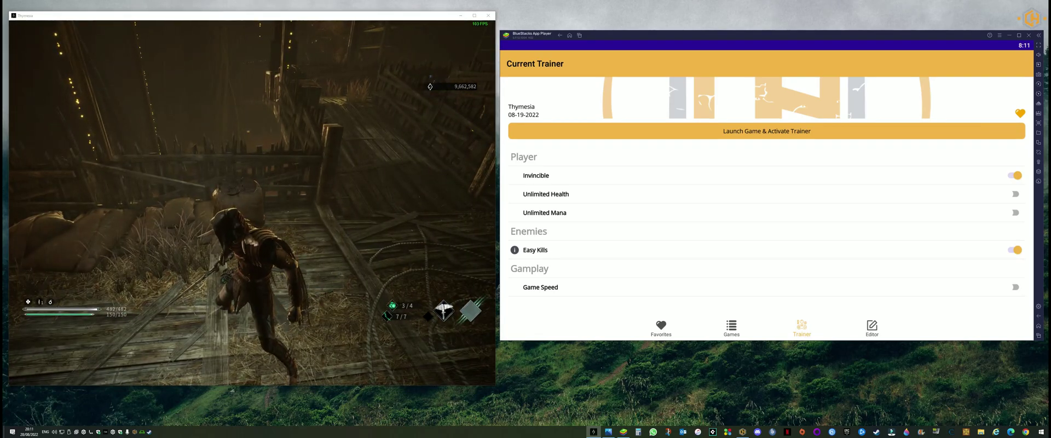
# Toggle on Game Speed in the Thymesia trainer, play briefly, then return to the trainer.
pyautogui.hotkey('alt', 'Tab')
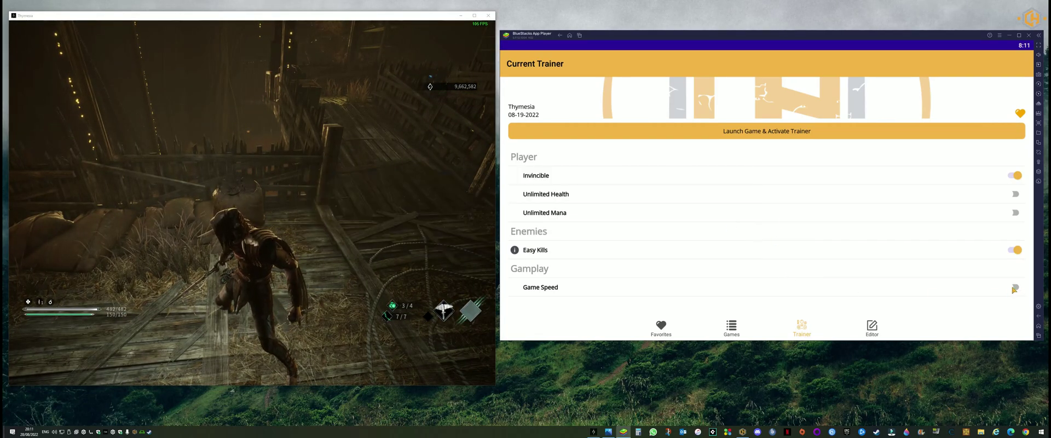
pyautogui.click(1014, 287)
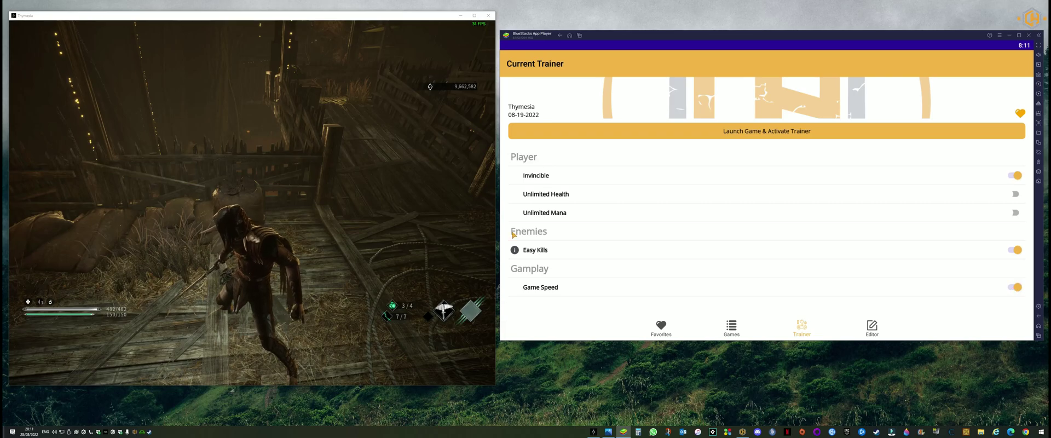
pyautogui.hotkey('alt', 'Tab')
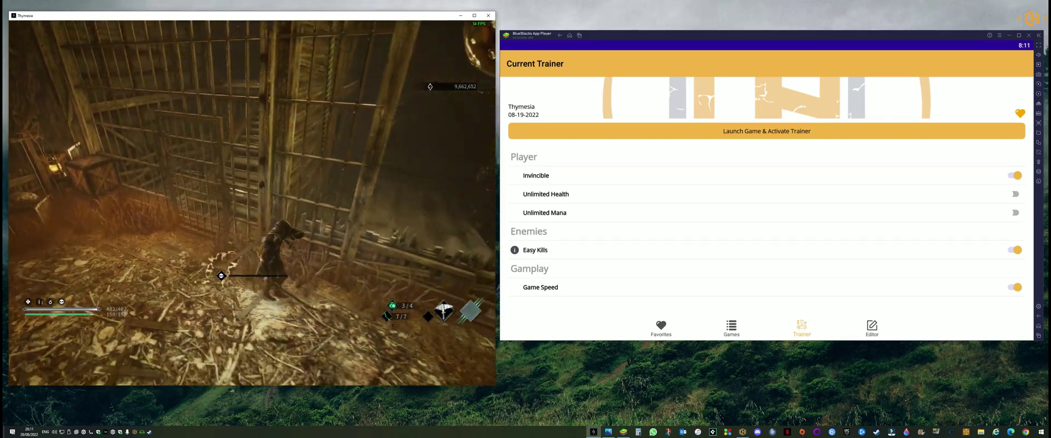
pyautogui.hotkey('alt', 'Tab')
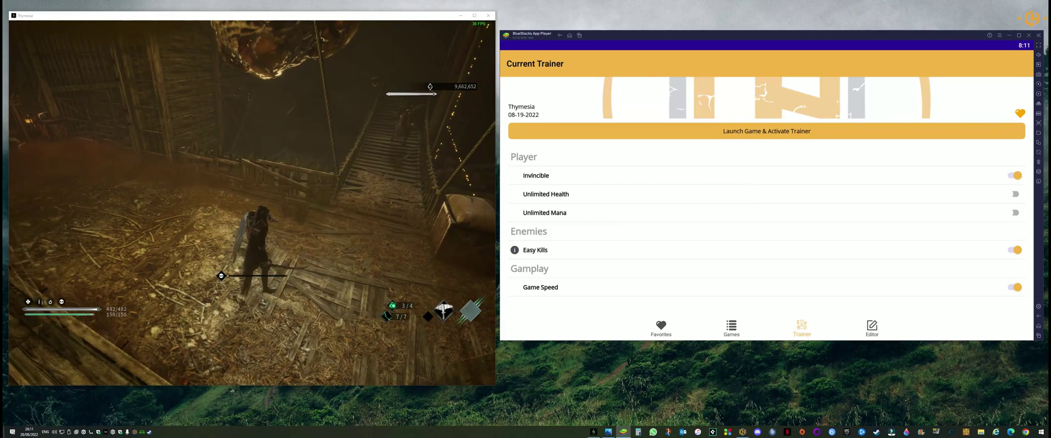